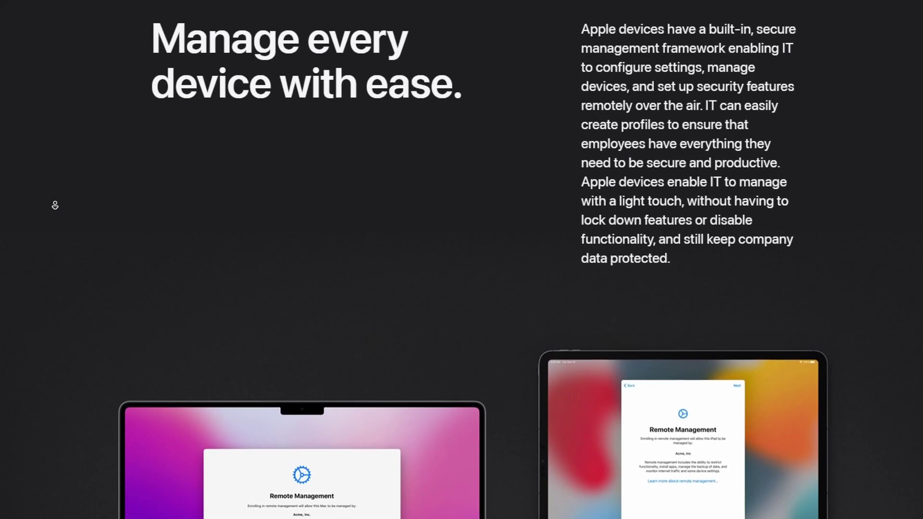
scroll(55, 205, down, 4)
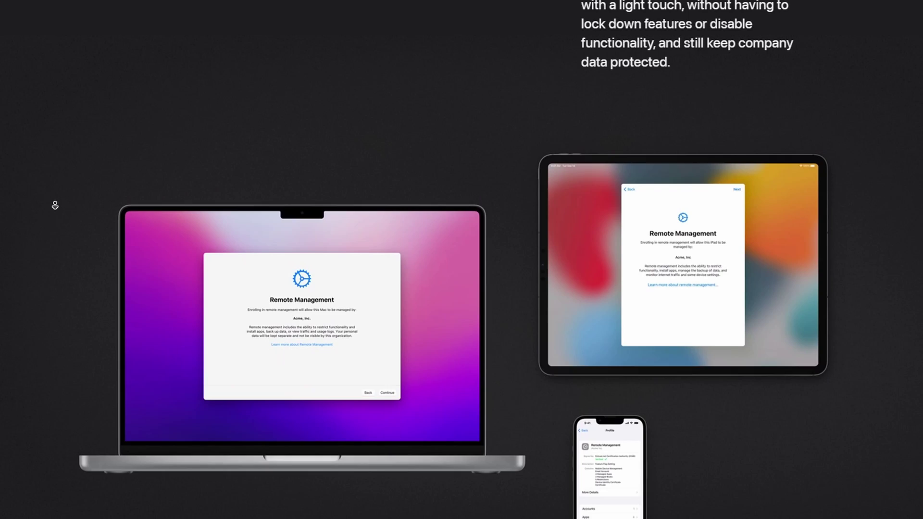
scroll(55, 205, down, 4)
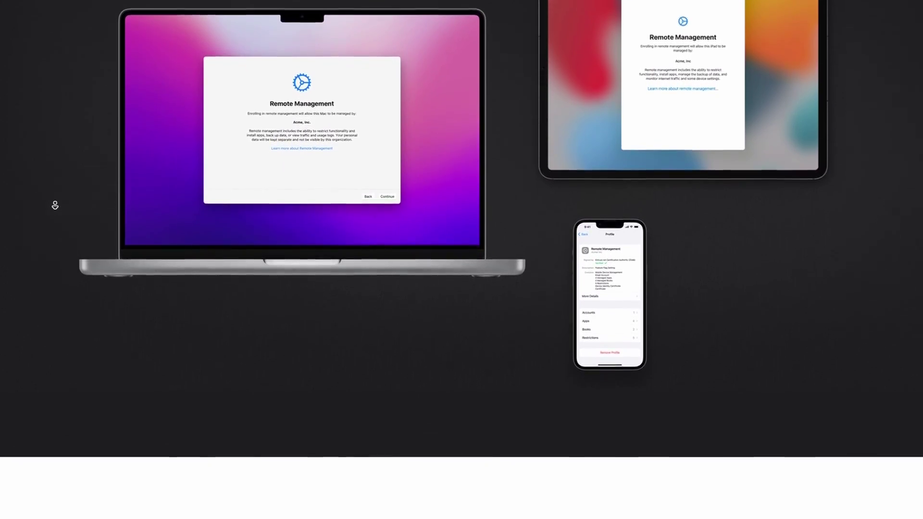
scroll(54, 205, down, 4)
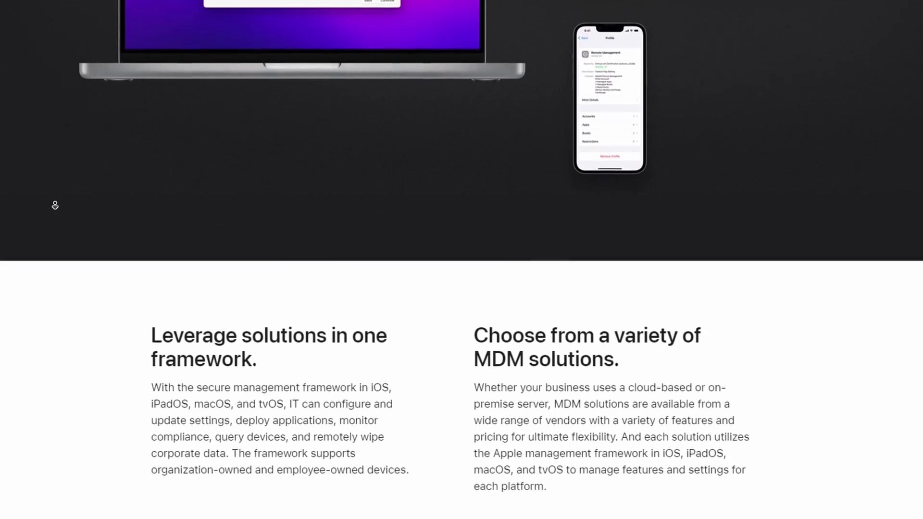
scroll(55, 205, down, 4)
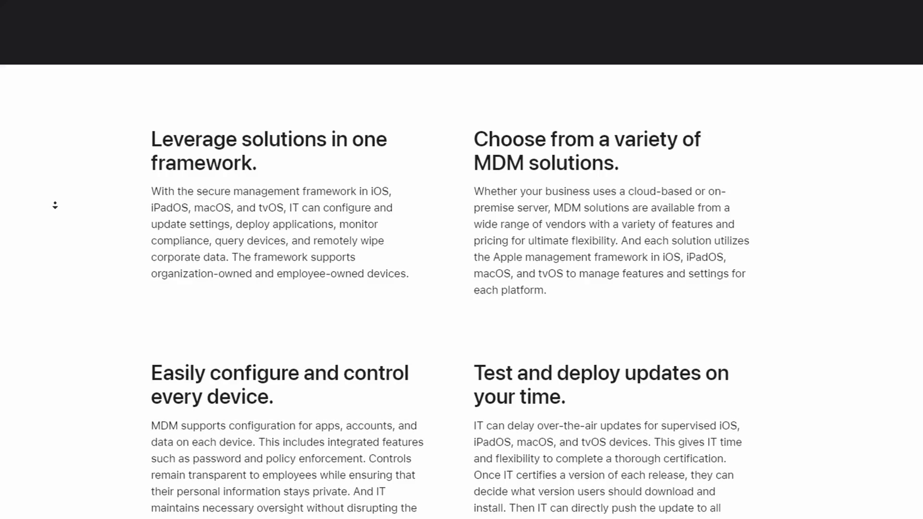
scroll(55, 205, down, 4)
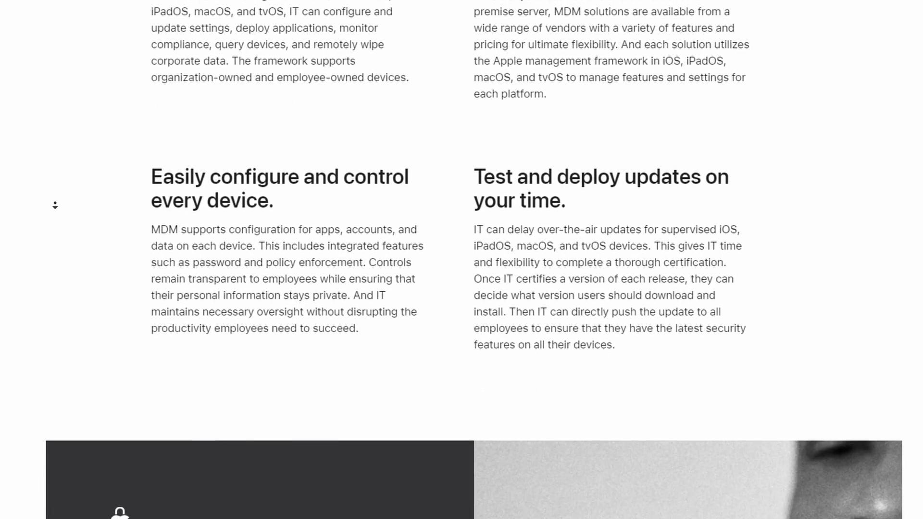
scroll(55, 205, down, 4)
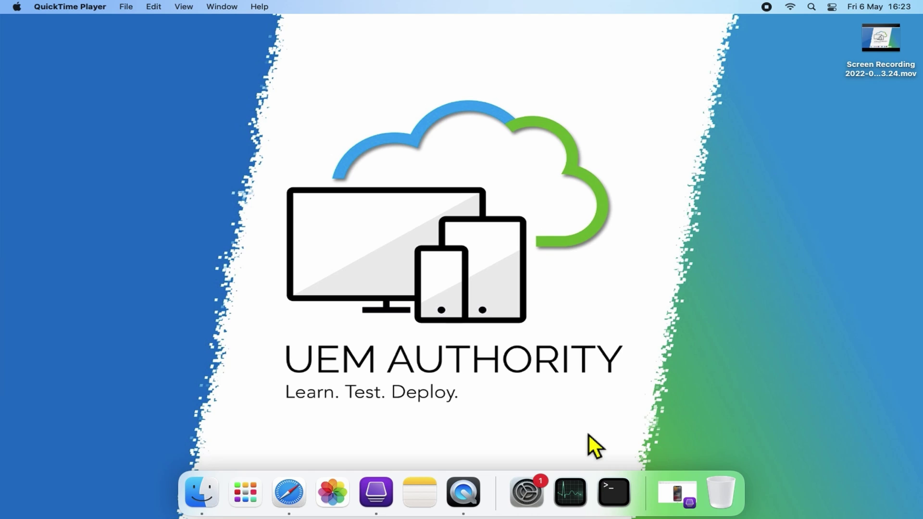
Bring Safari forward, showing the empty Apple Business Manager Activity page.
click(293, 495)
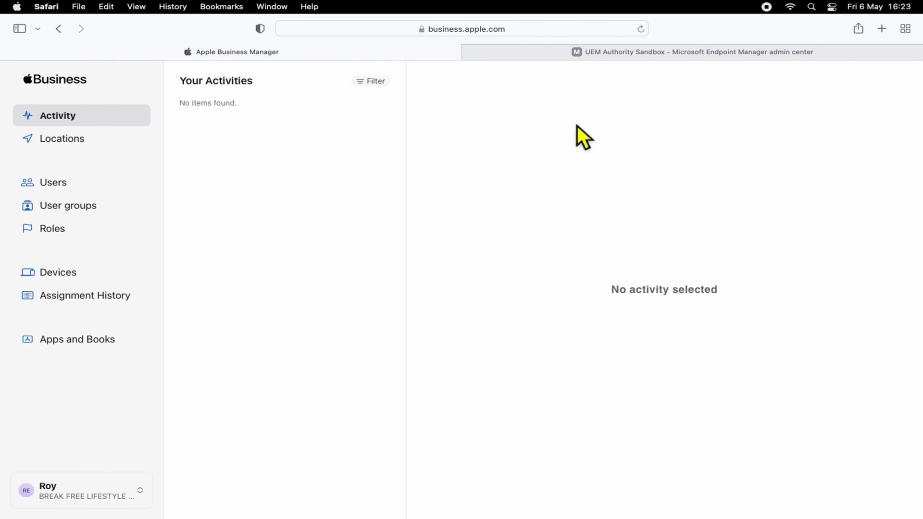
Go to Devices > Enroll devices > Apple enrollment and open the empty Enrollment program tokens list.
click(659, 60)
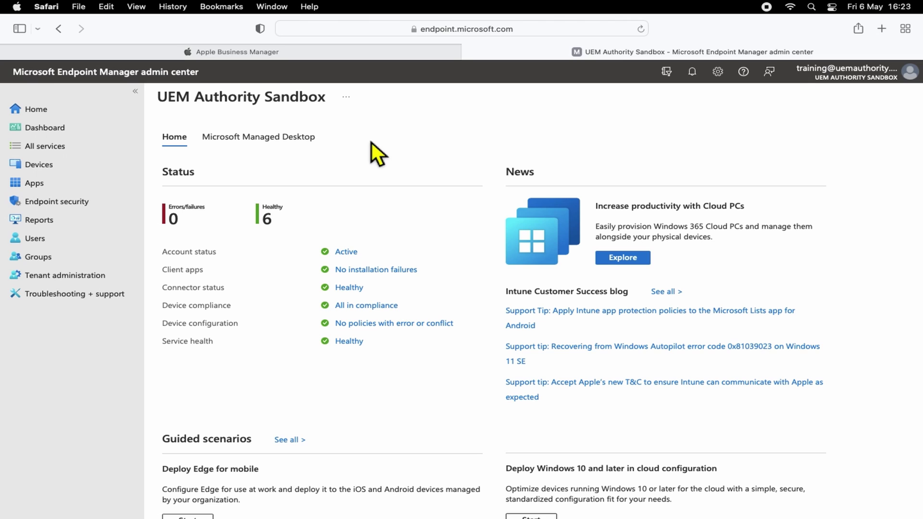
click(81, 171)
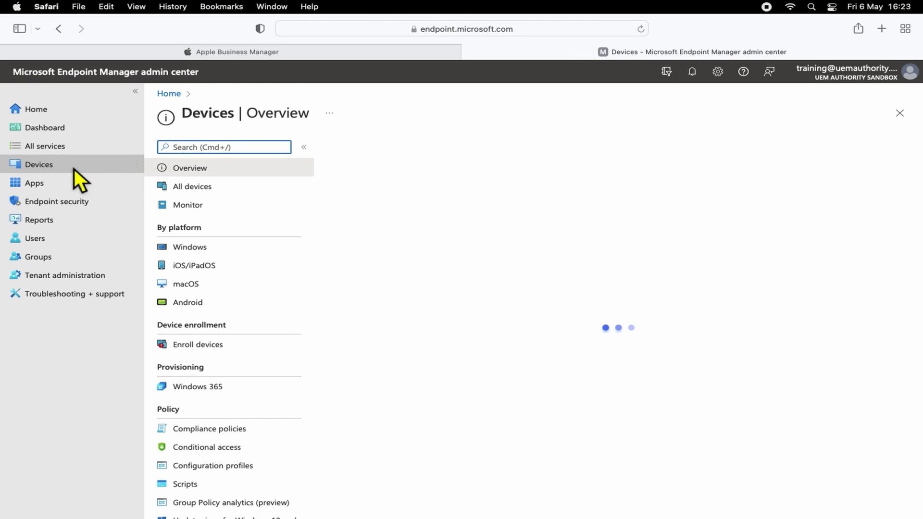
click(247, 359)
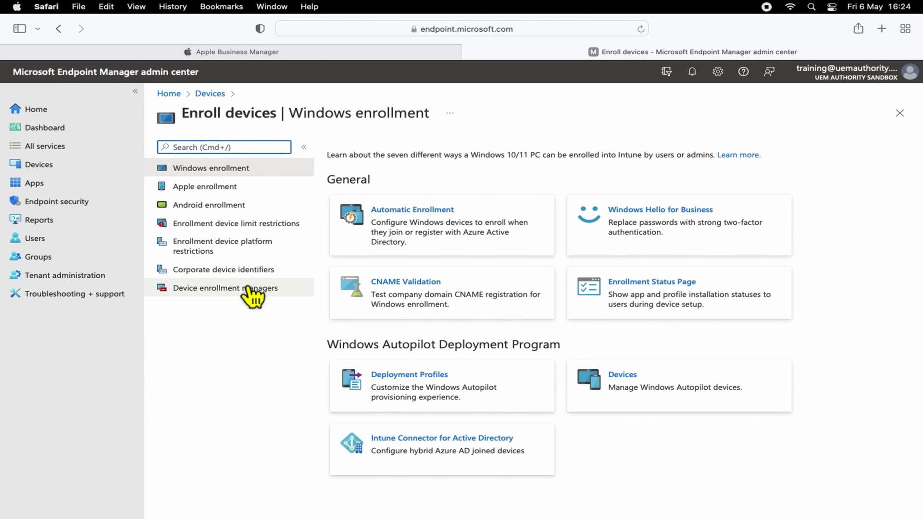
click(260, 192)
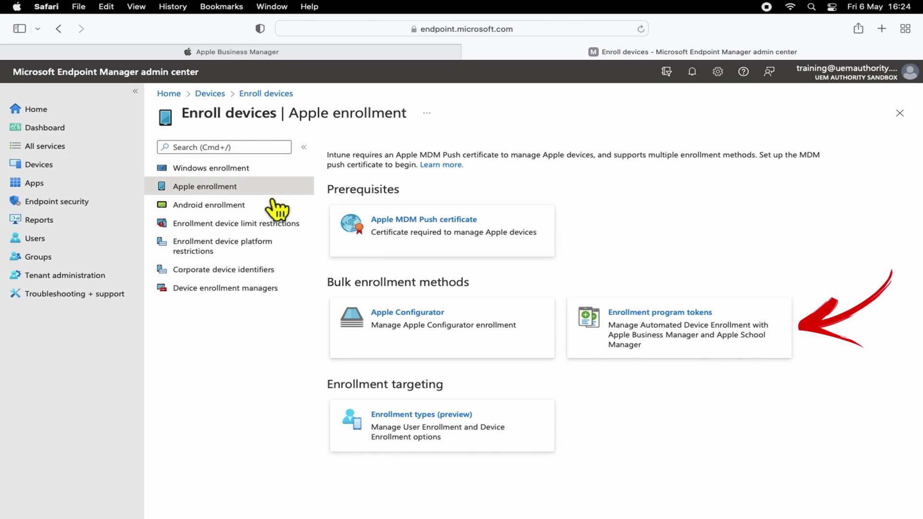
click(683, 351)
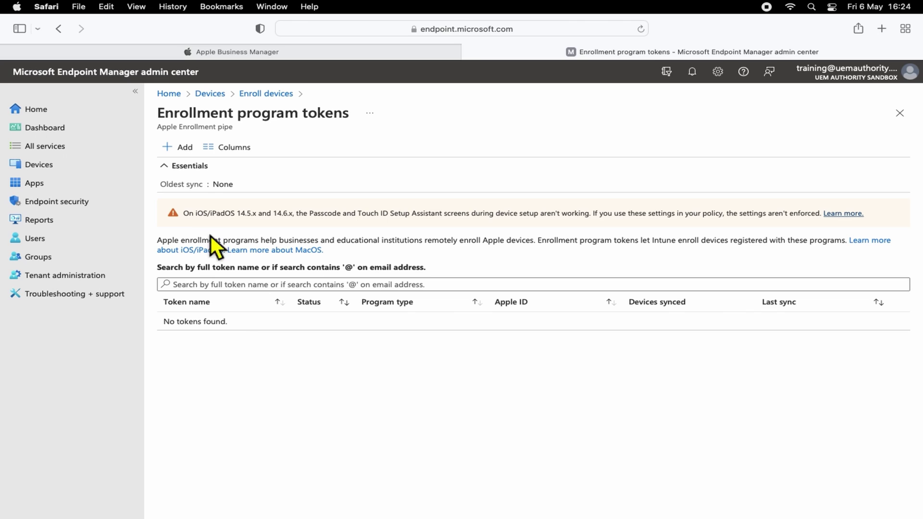
Start a new token, agree to share data with Apple, and download the Intune public key.
click(192, 153)
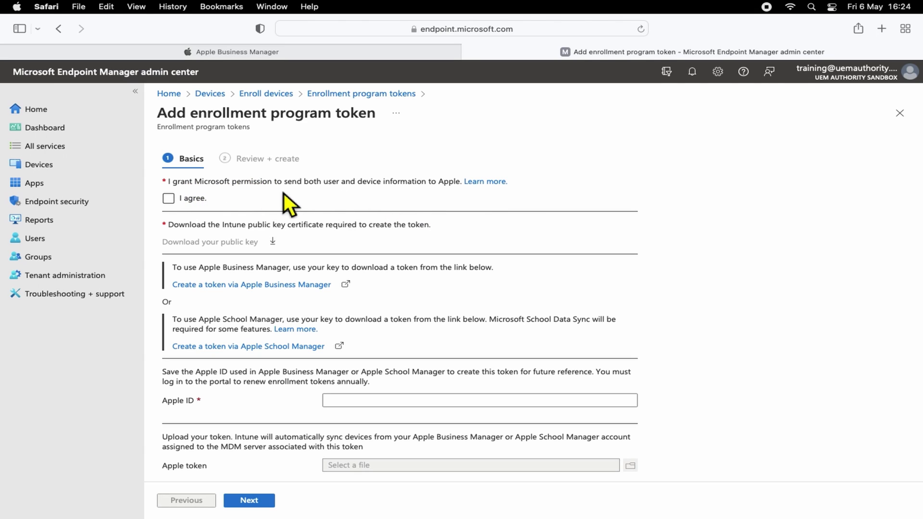
click(174, 207)
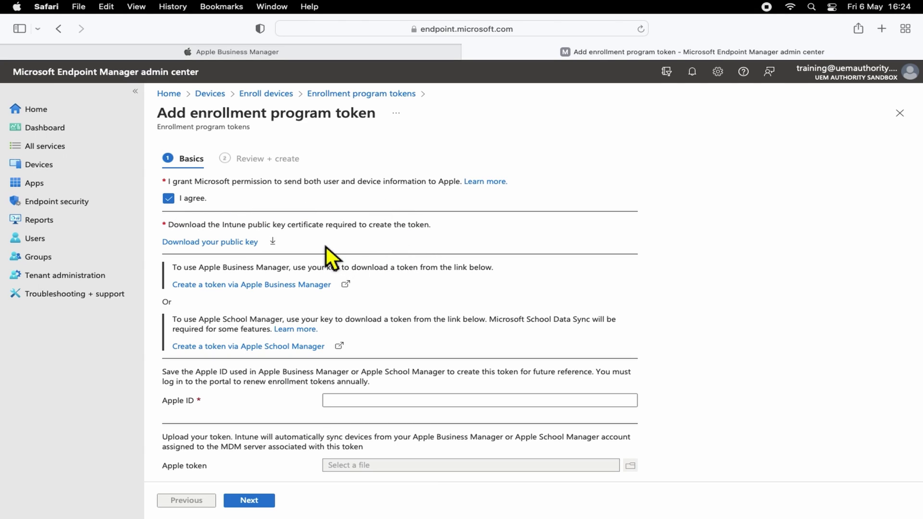
click(247, 250)
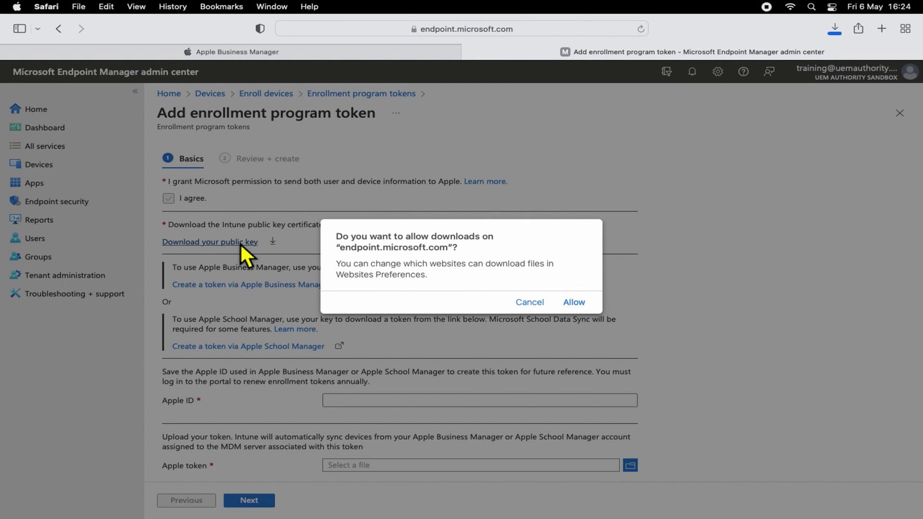
click(586, 308)
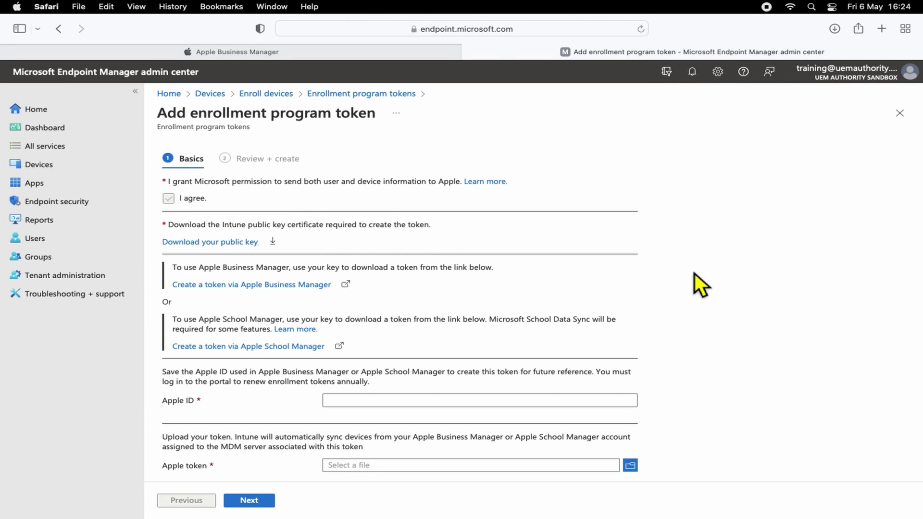
Enter the Apple Business Manager account's Apple ID in the token form.
scroll(695, 274, down, 1)
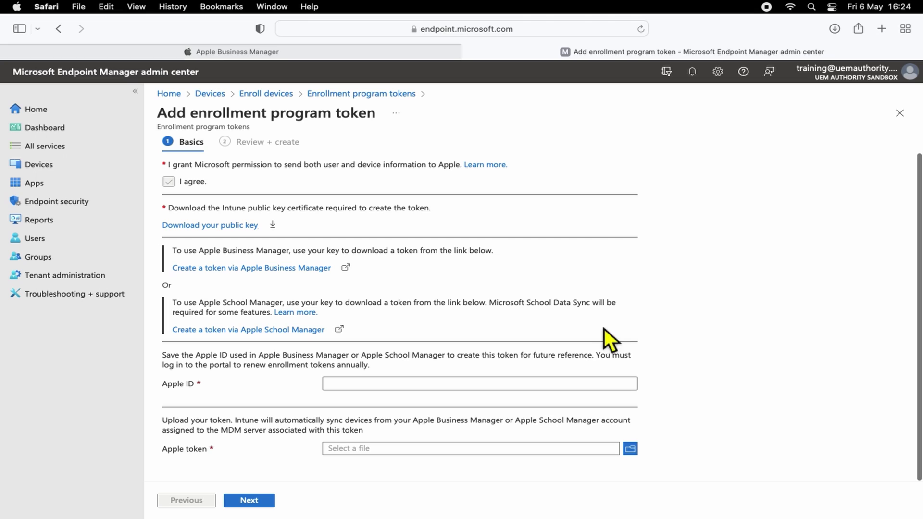
click(549, 389)
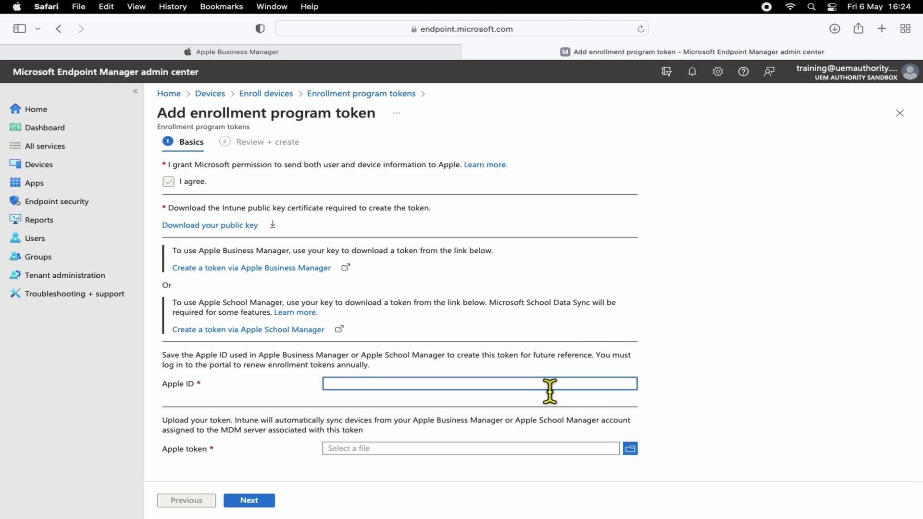
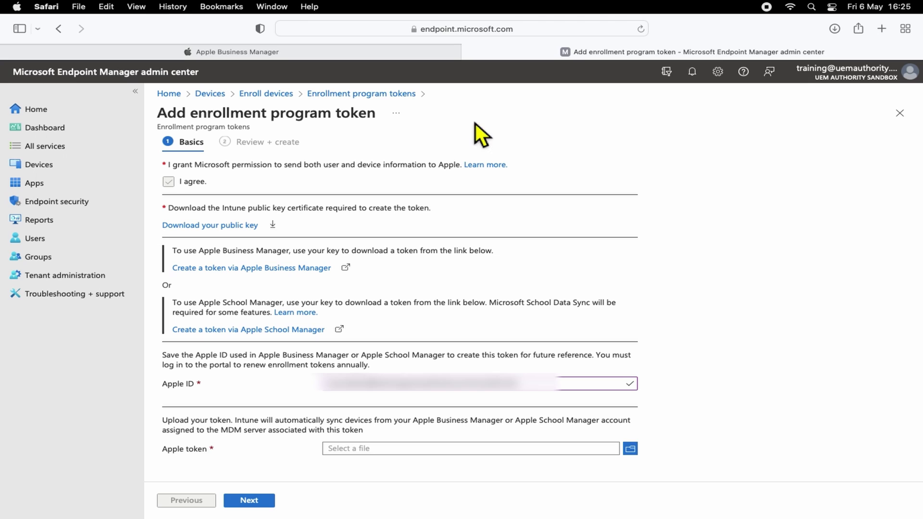
In Apple Business Manager, open Preferences to the MDM server assignment page.
click(355, 56)
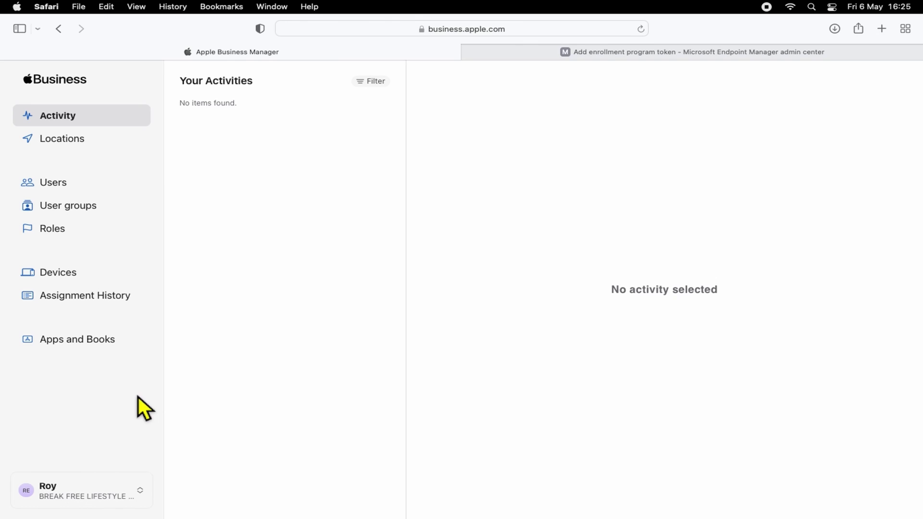
click(114, 503)
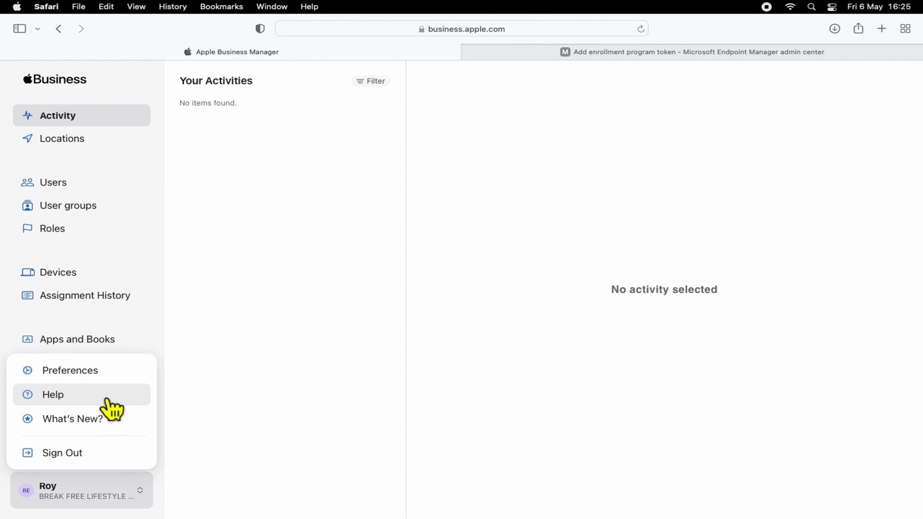
click(111, 383)
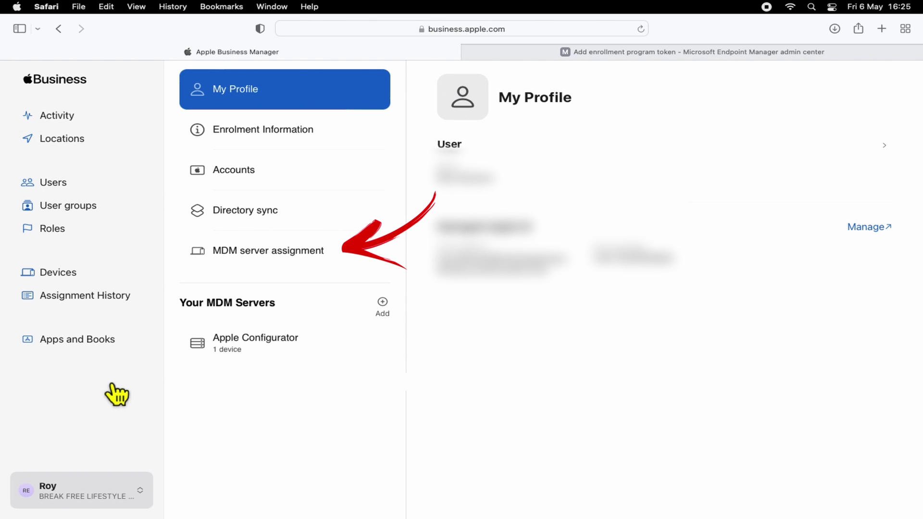
click(315, 265)
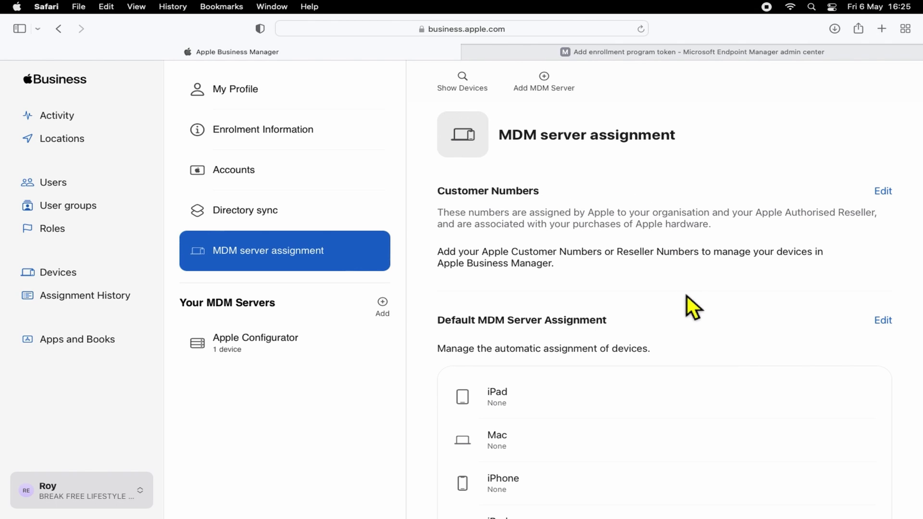
scroll(688, 311, down, 3)
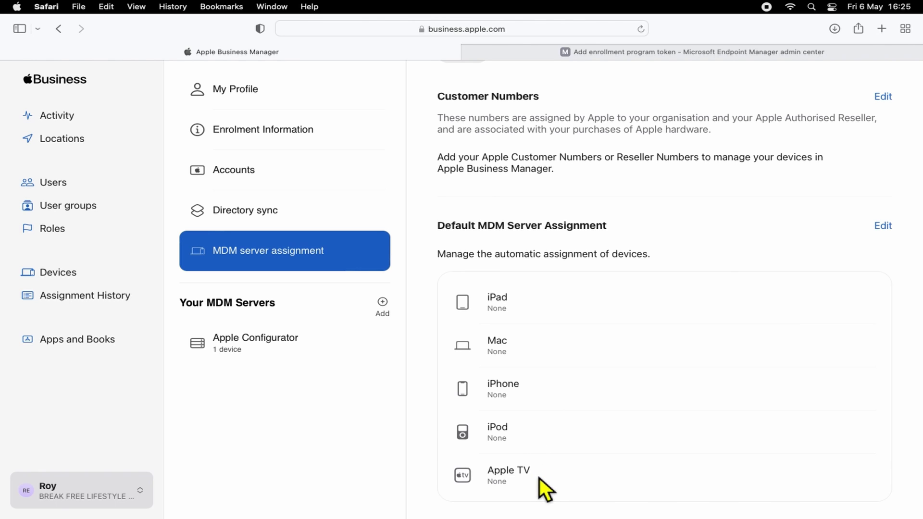
scroll(540, 478, up, 2)
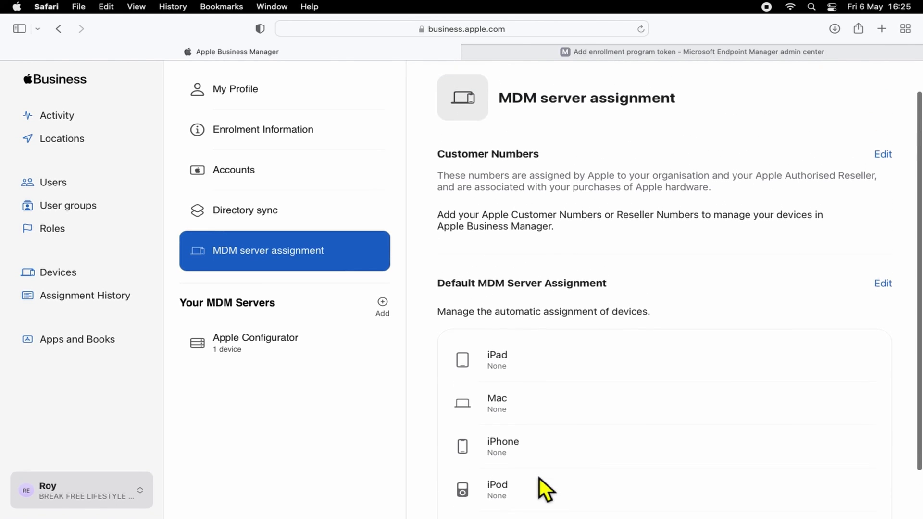
scroll(540, 478, up, 2)
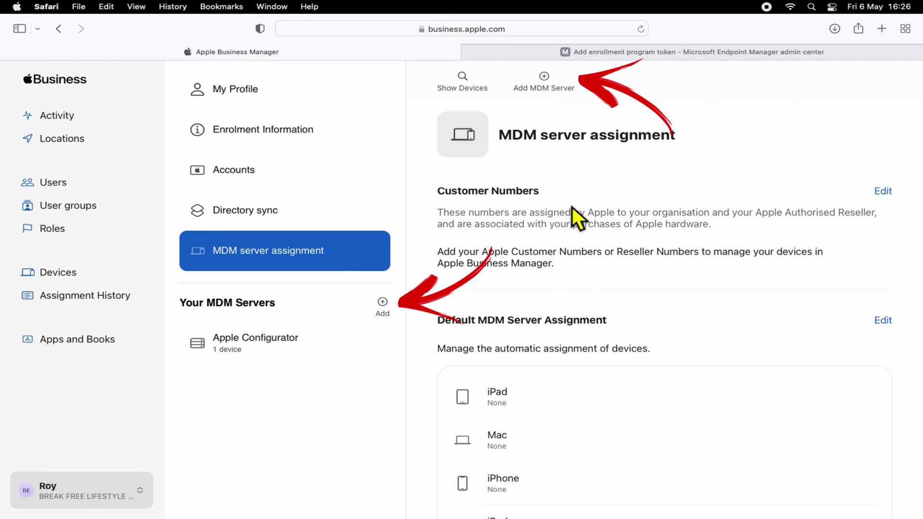
Add a new MDM server and rename it 'UEM Authority MEM/Intune'.
click(558, 94)
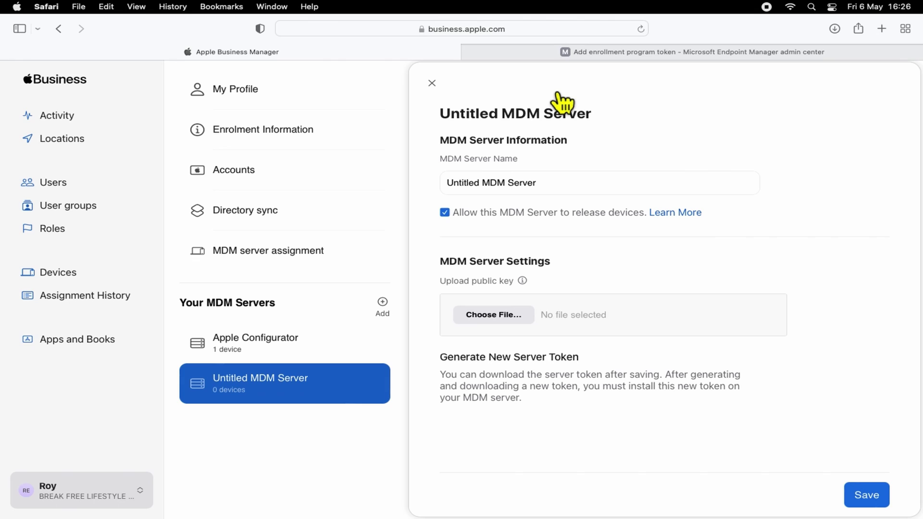
click(565, 190)
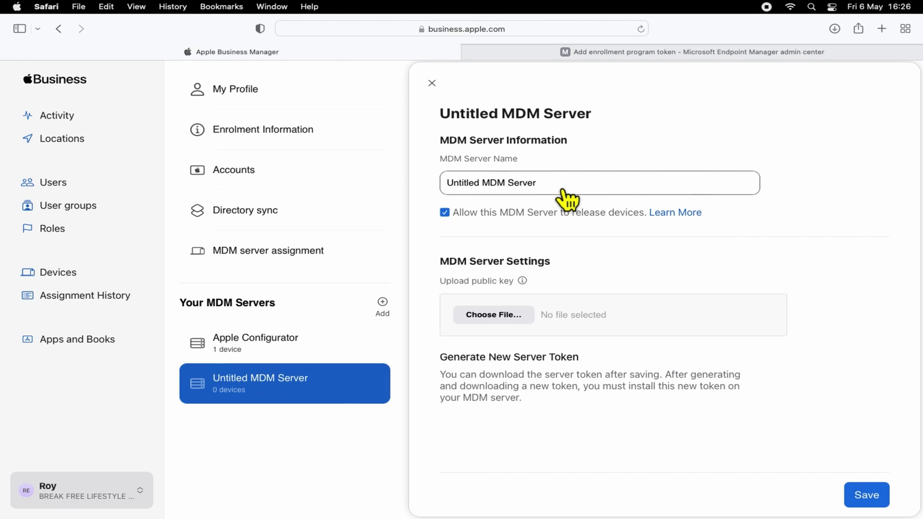
click(558, 188)
key(BackSpace)
key(BackSpace)
key(BackSpace)
key(BackSpace)
key(BackSpace)
key(BackSpace)
key(BackSpace)
key(BackSpace)
key(BackSpace)
key(BackSpace)
key(BackSpace)
key(BackSpace)
key(BackSpace)
key(BackSpace)
key(BackSpace)
key(BackSpace)
key(BackSpace)
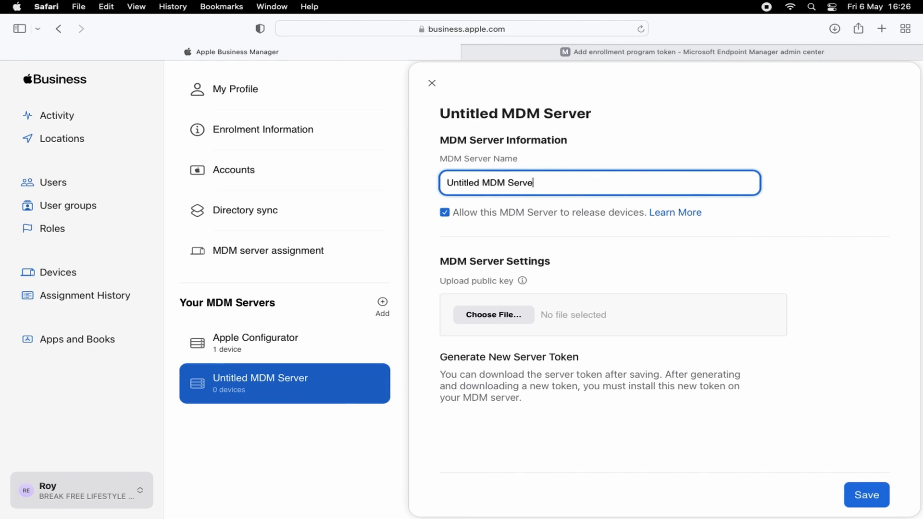
key(BackSpace)
key(BackSpace)
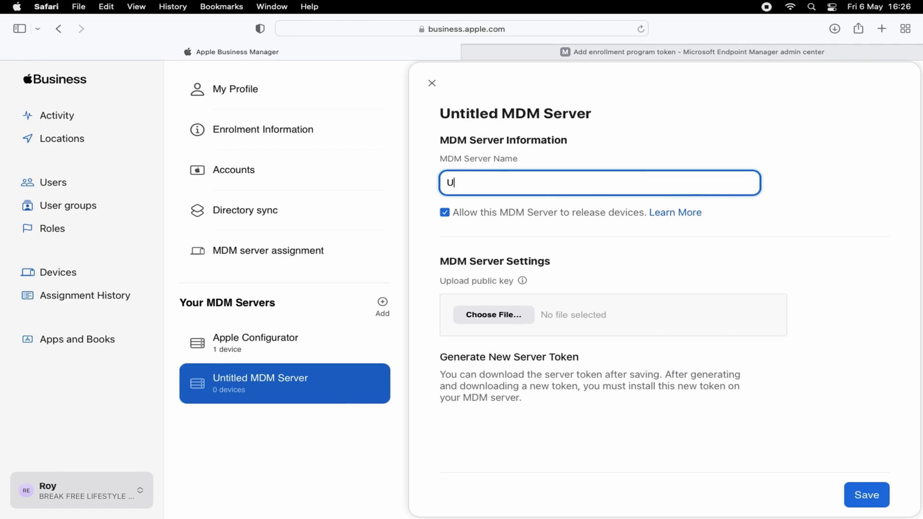
text(UEM)
text(Autho)
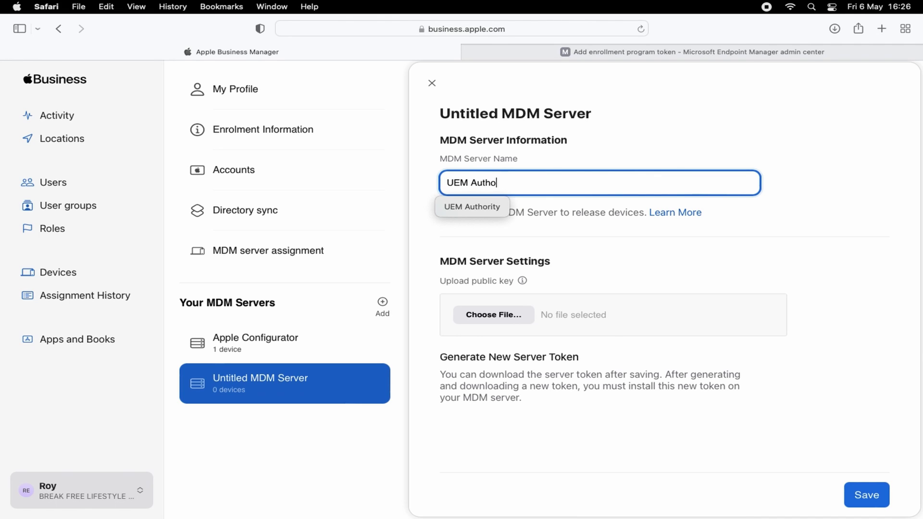
text(rity MEM)
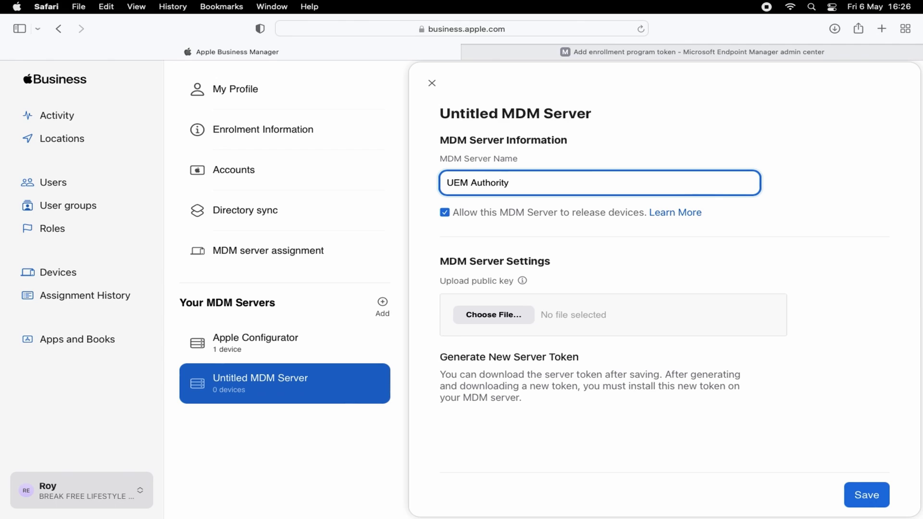
text(/Intune)
Upload the IntuneKey[05_06_22, 4_24 PM].pem public key from Downloads to the server.
click(492, 315)
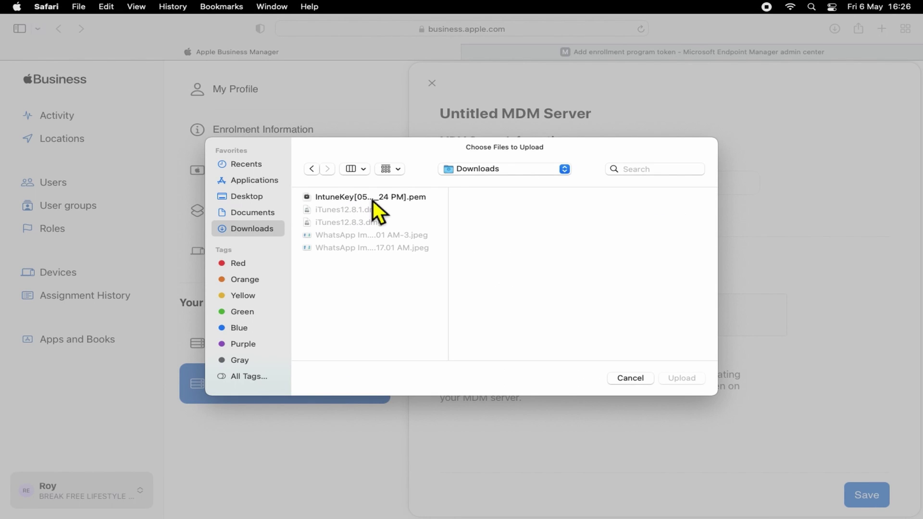
click(374, 201)
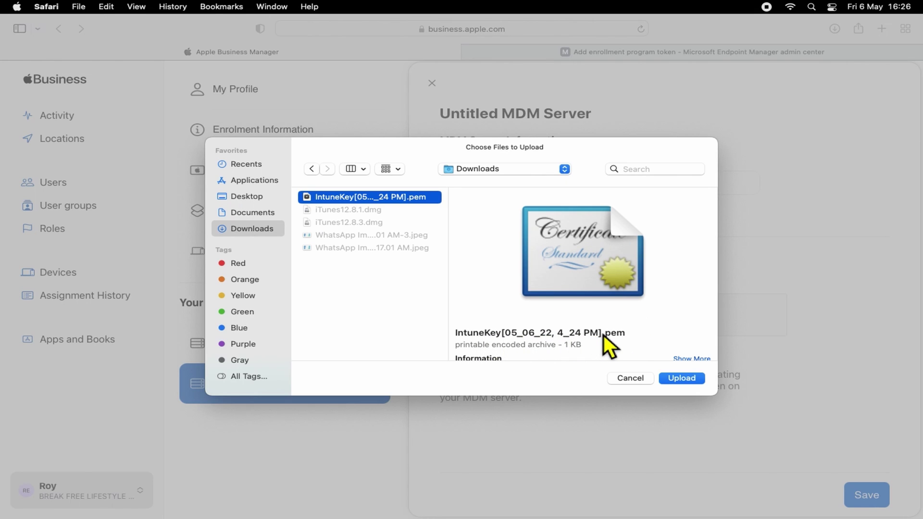
click(681, 379)
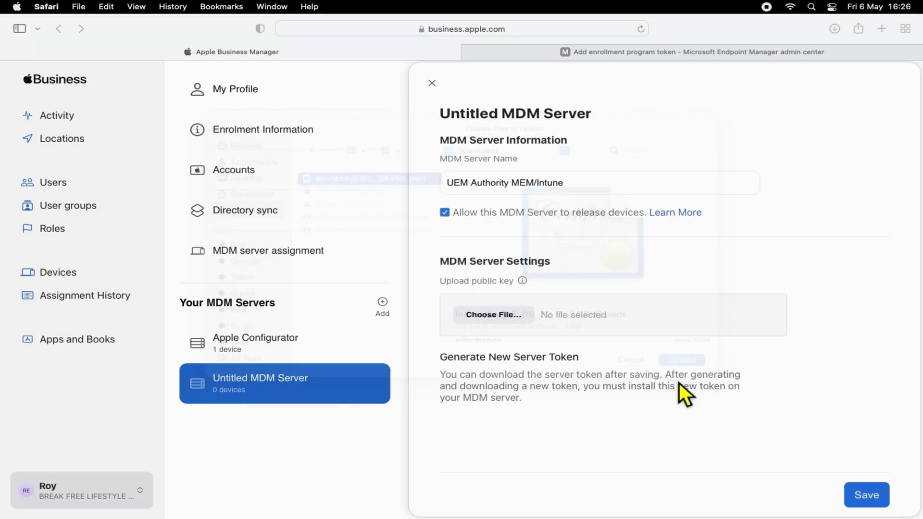
Save the UEM Authority MEM/Intune server and download its server token file.
click(879, 504)
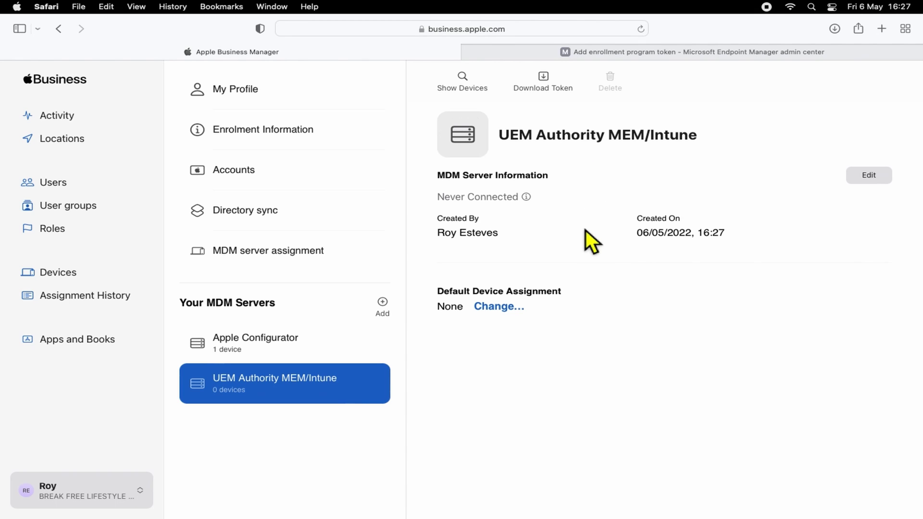
click(563, 96)
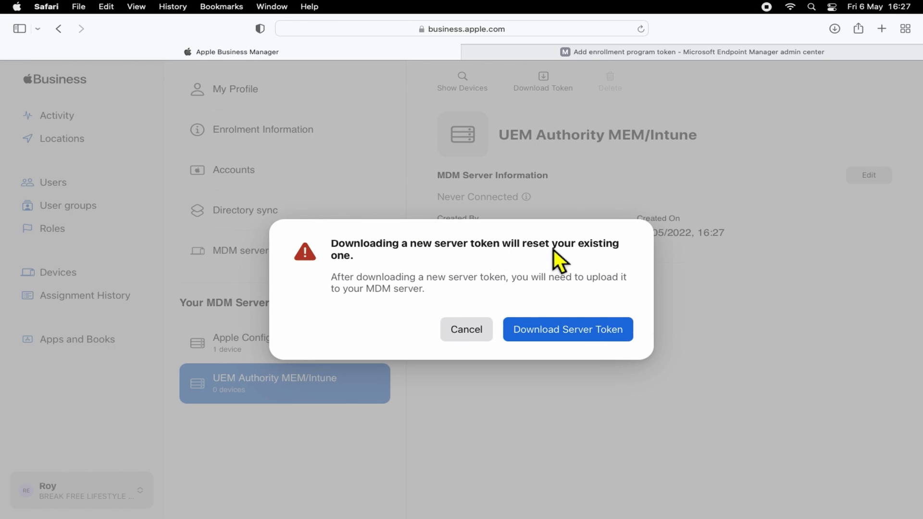
click(565, 338)
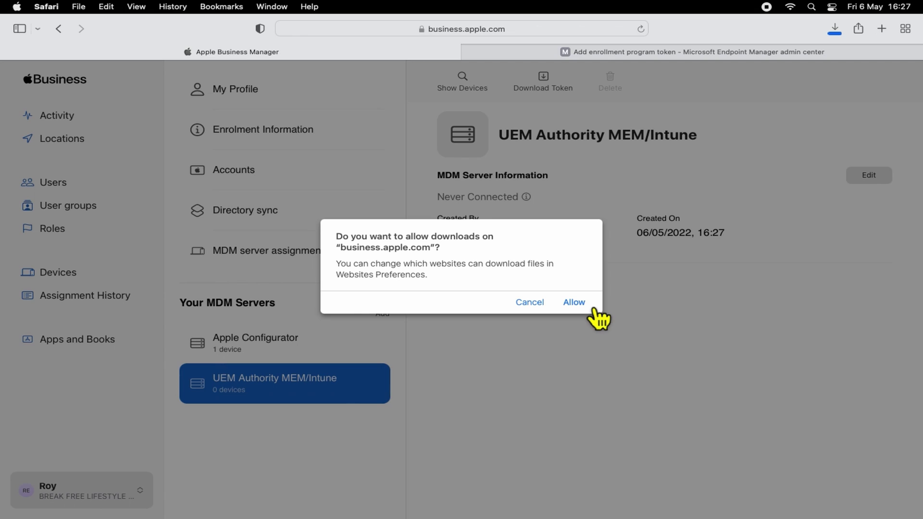
click(591, 308)
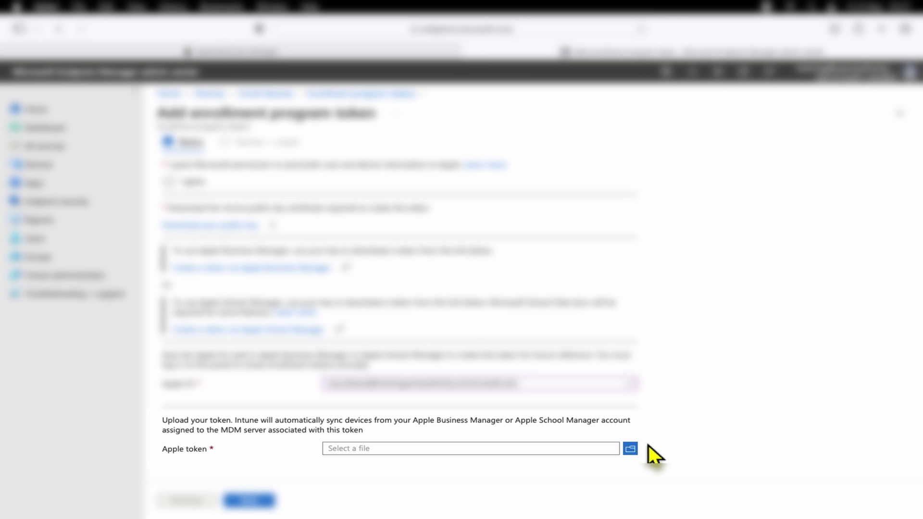
Upload the downloaded .p7m Apple token and create the UEM Authority MEM/Intune enrollment program token.
click(634, 452)
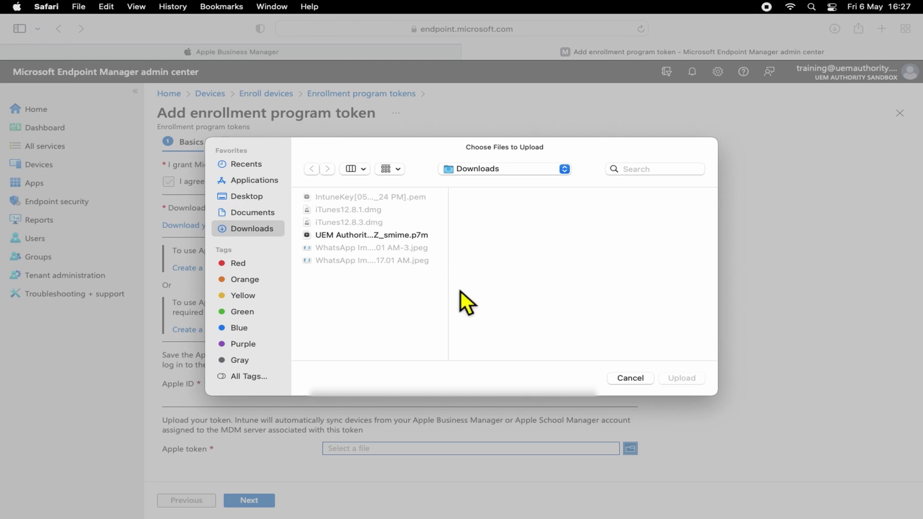
click(385, 236)
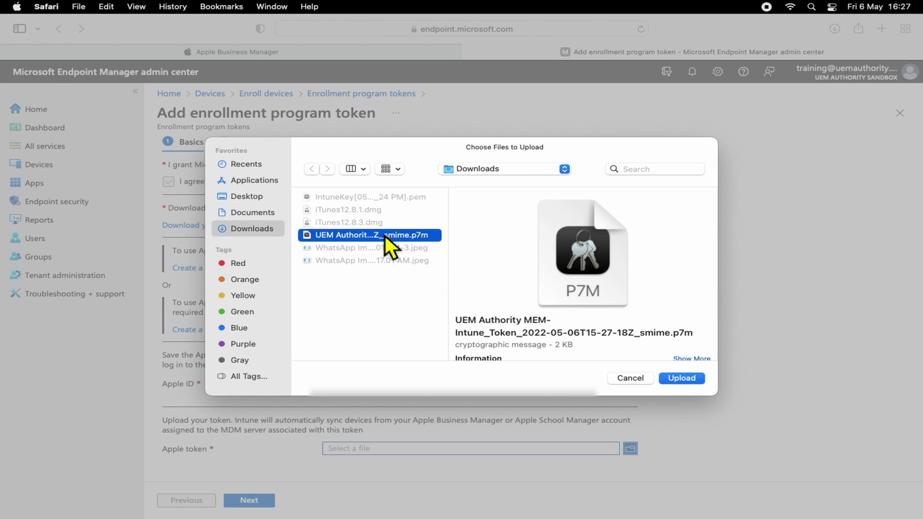
click(682, 381)
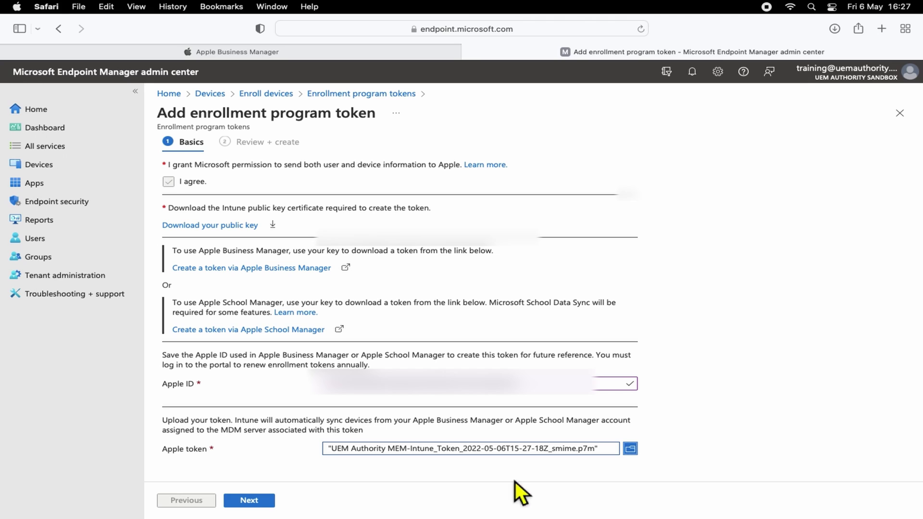
click(271, 505)
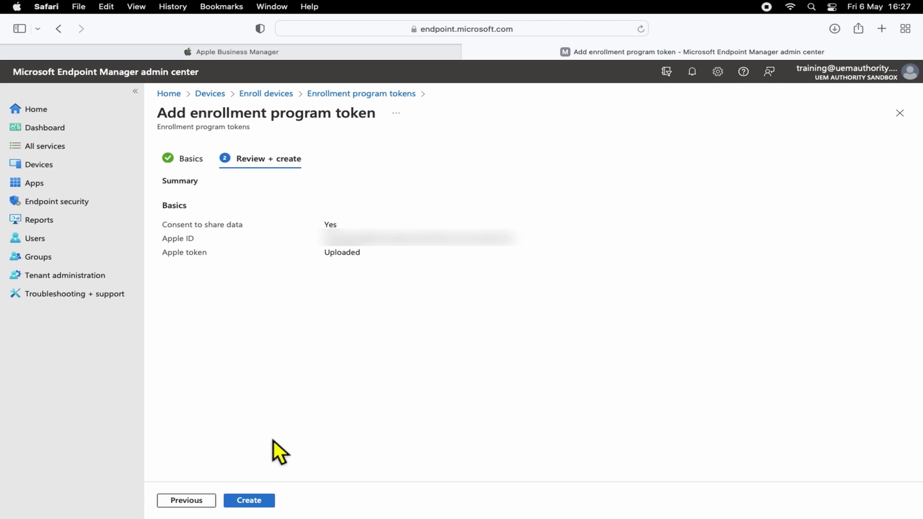
click(264, 504)
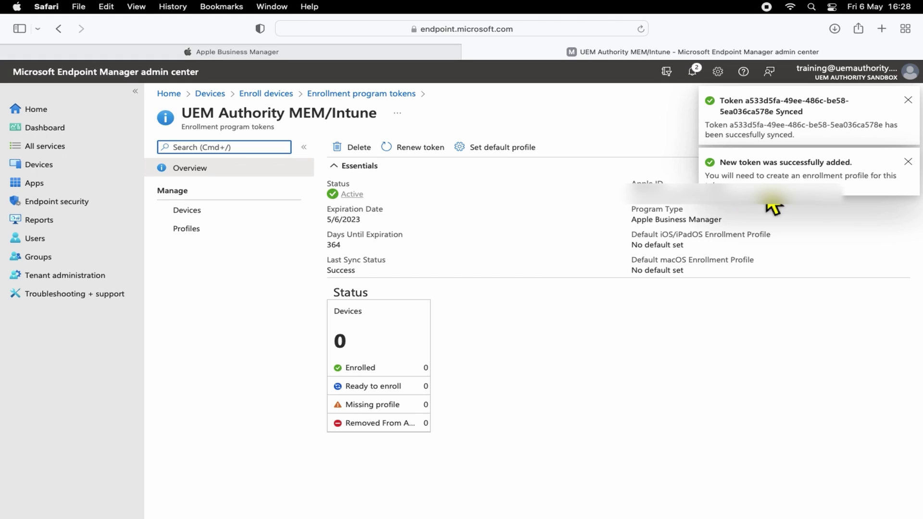
click(730, 340)
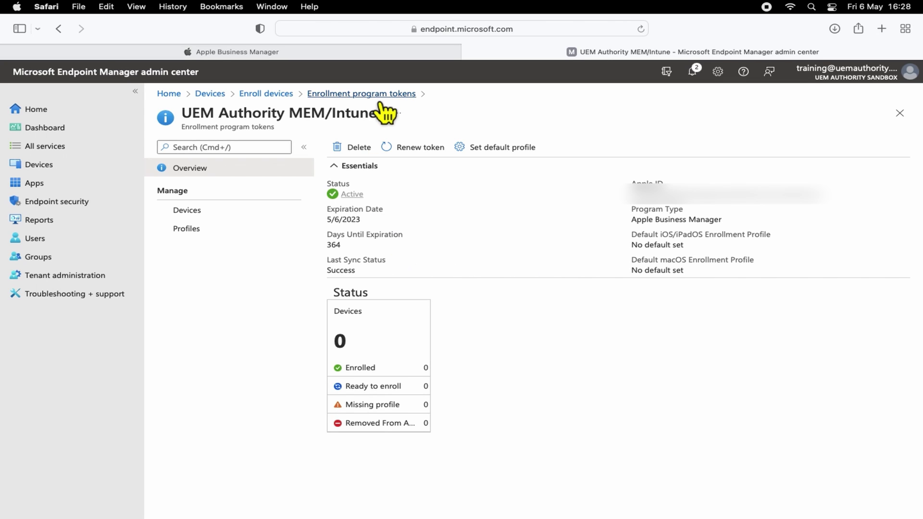
Set iPhone's default MDM server to UEM Authority MEM/Intune, leaving other device types at None.
click(348, 56)
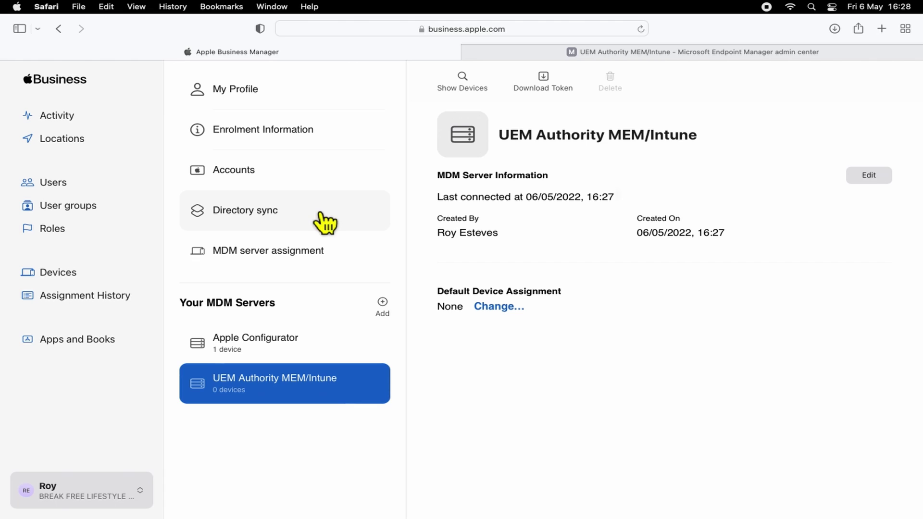
click(318, 263)
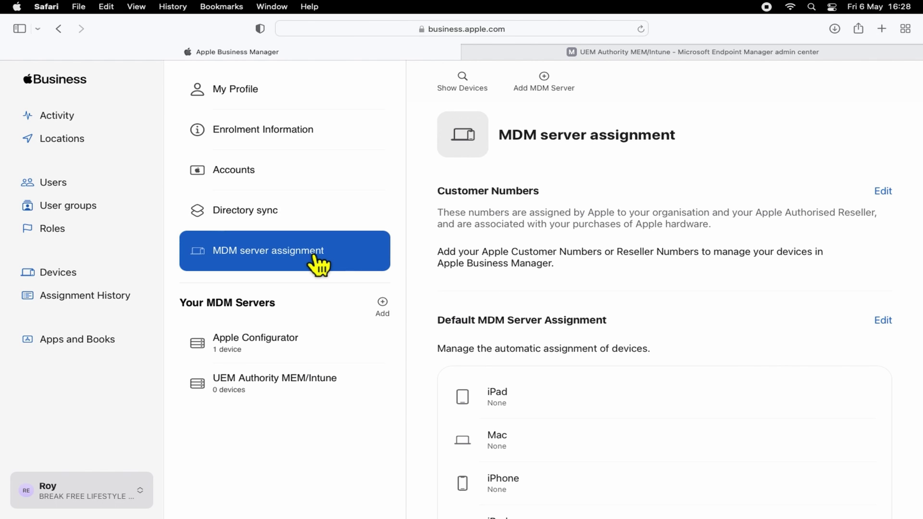
scroll(688, 324, down, 4)
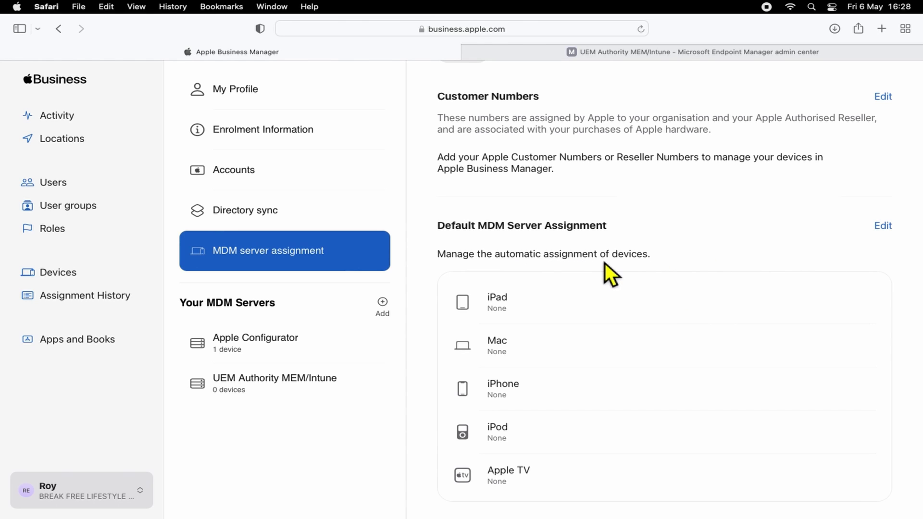
click(887, 230)
scroll(689, 270, down, 1)
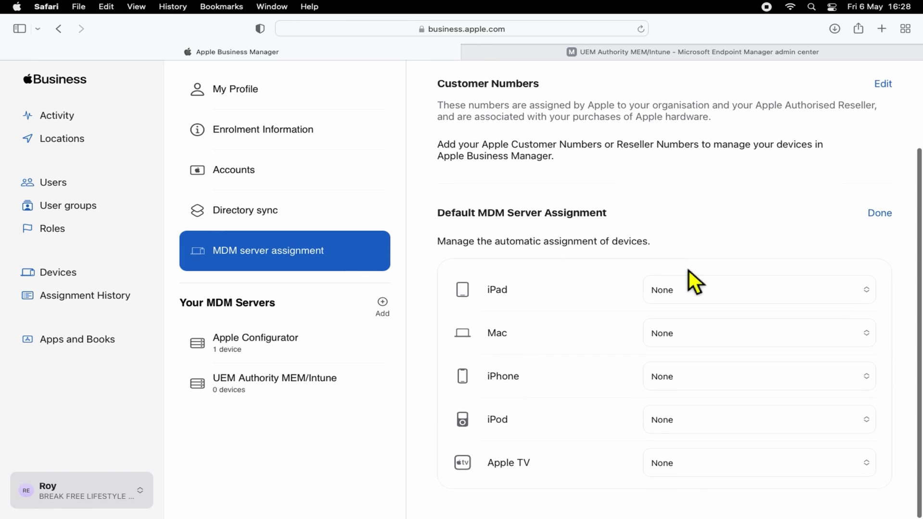
click(741, 385)
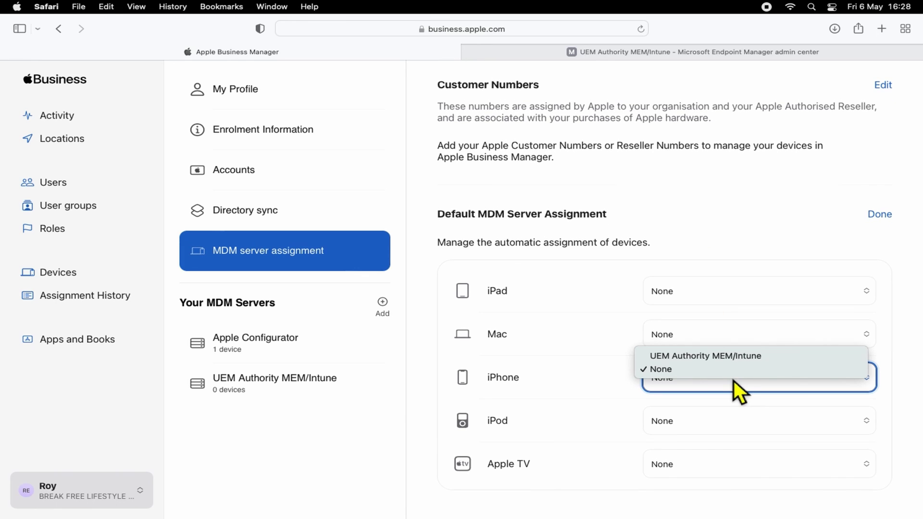
click(729, 358)
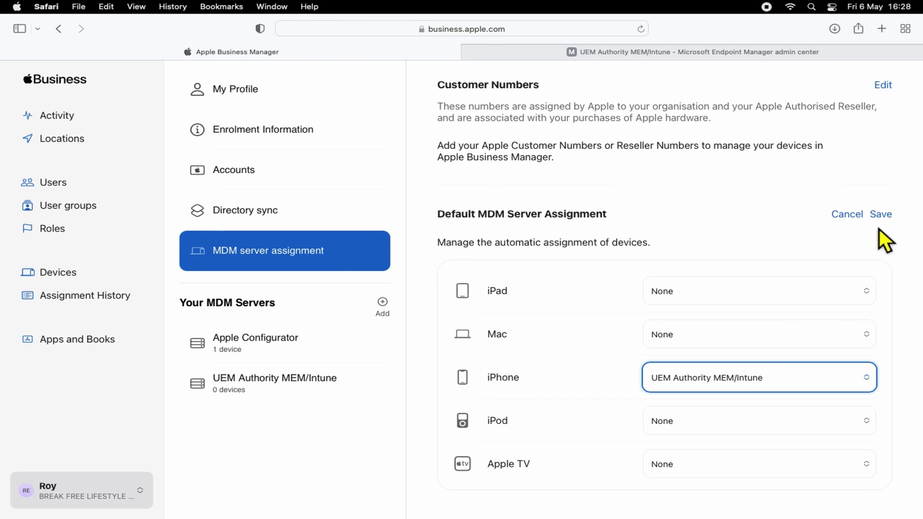
click(888, 215)
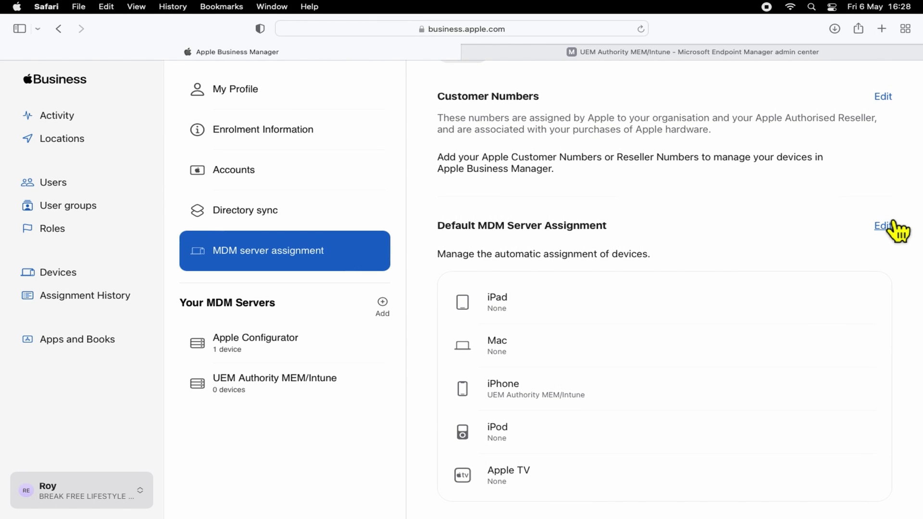
click(780, 58)
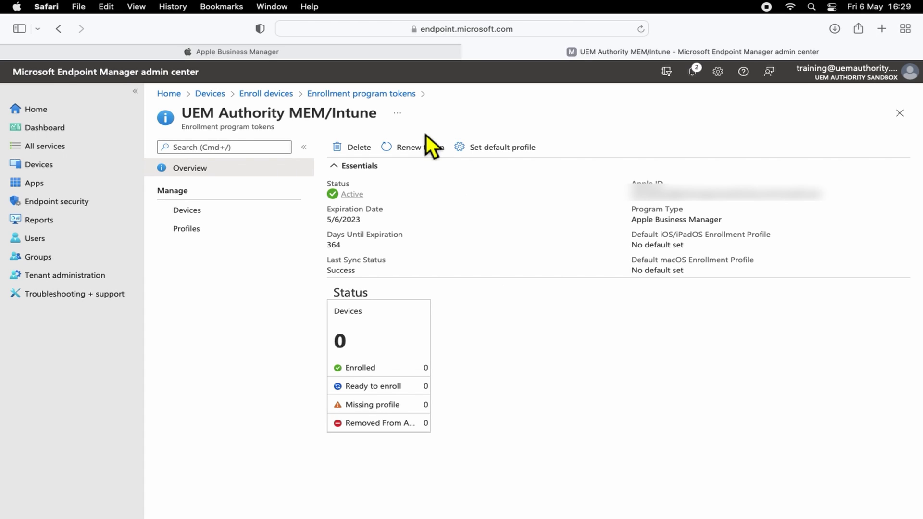
click(322, 56)
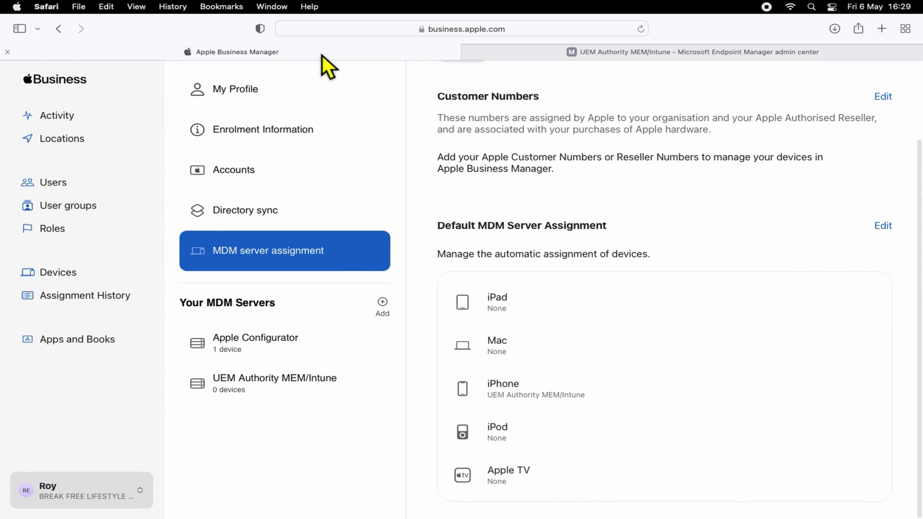